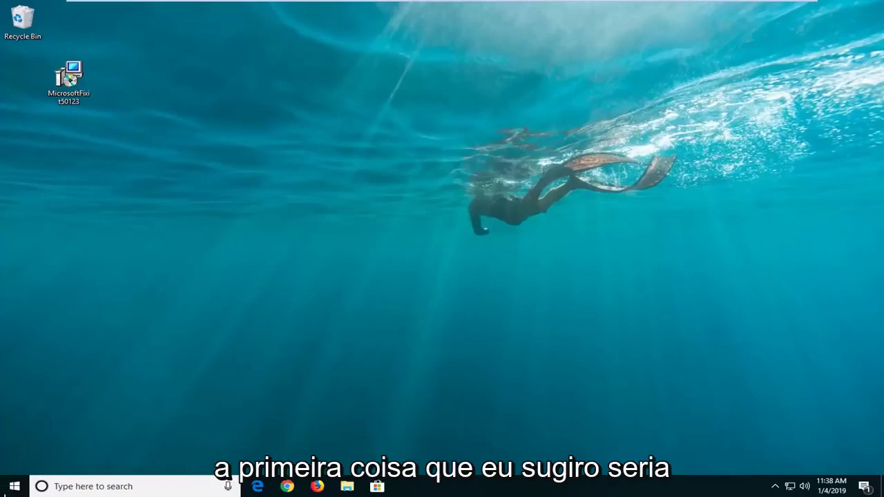
Search the Start menu for 'troubleshoot'
click(13, 486)
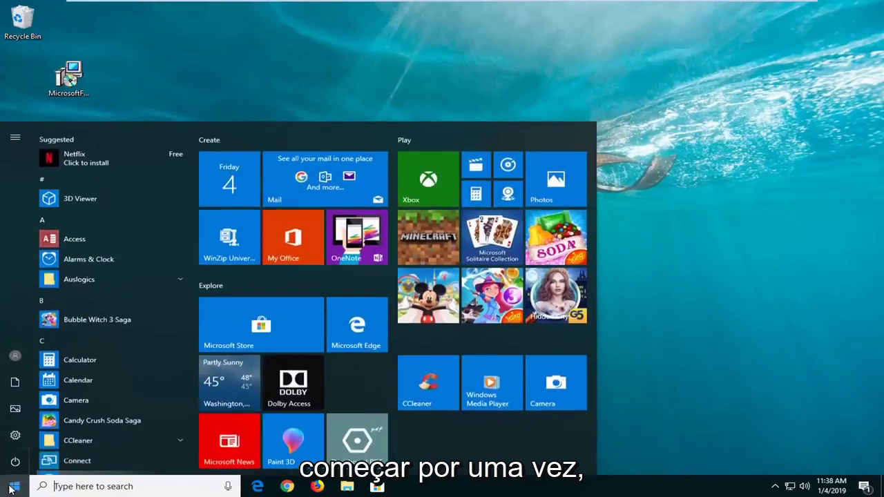
text(tro)
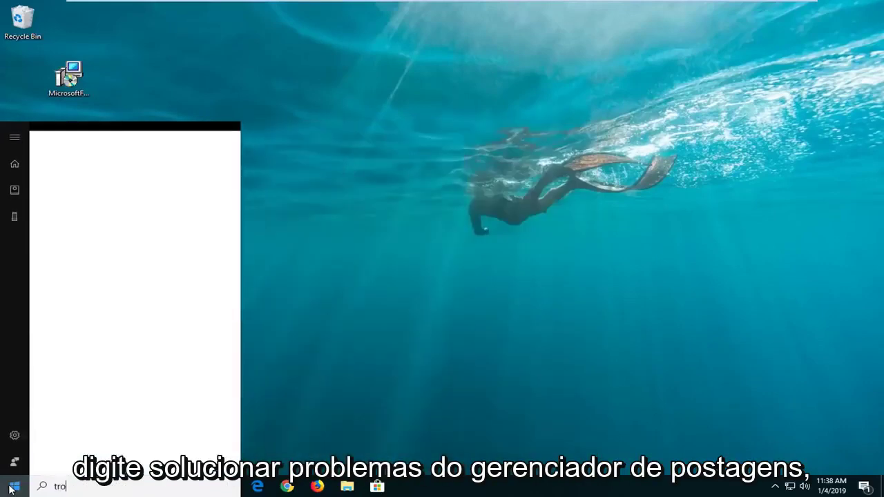
text(ubleshoot)
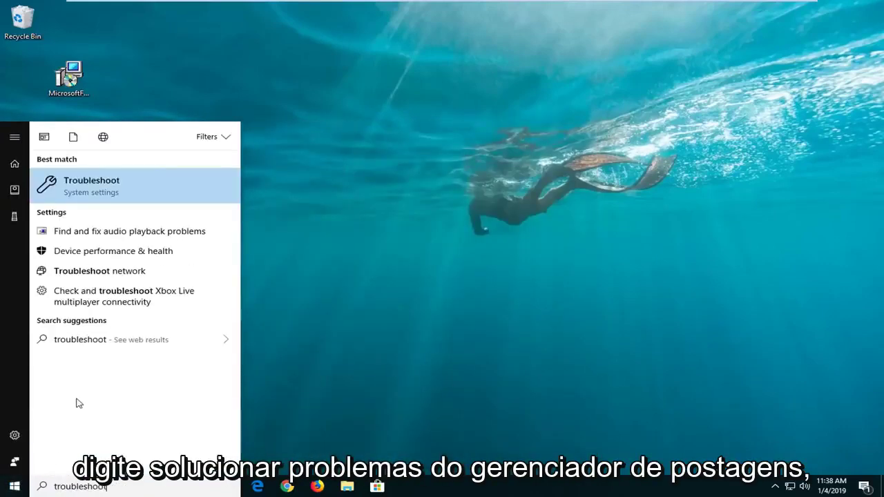
Open Troubleshoot settings and expand the Windows Update troubleshooter entry
click(101, 186)
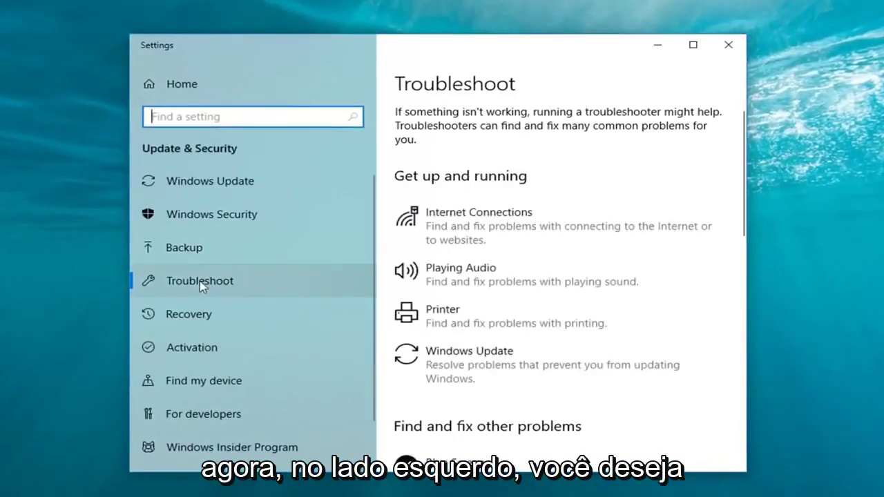
click(181, 283)
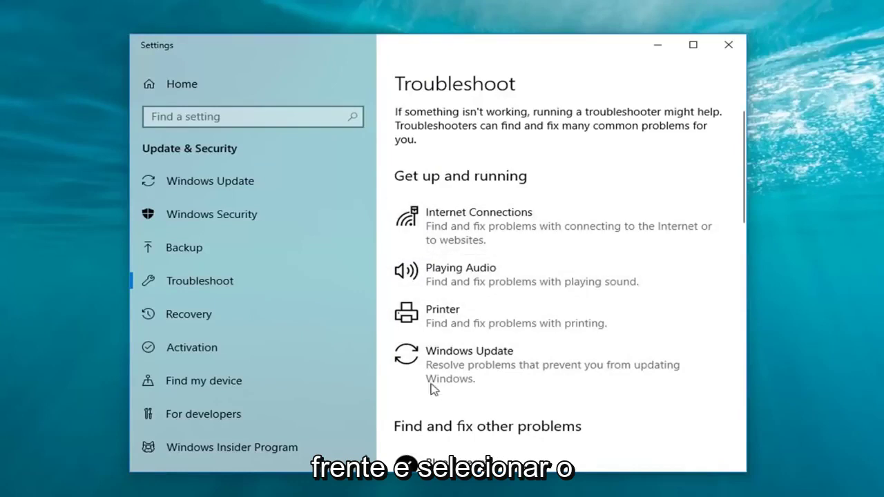
click(470, 364)
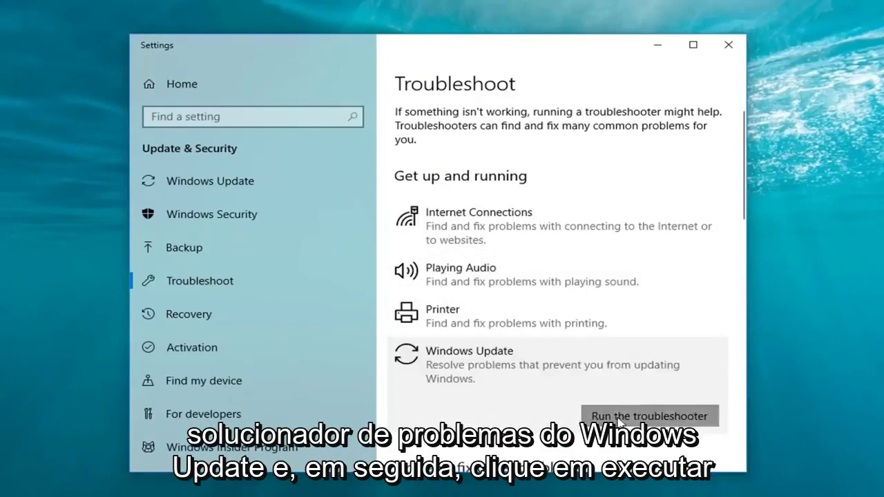
Run the Windows Update troubleshooter past the pending-restart warning, then close it when finished
click(588, 414)
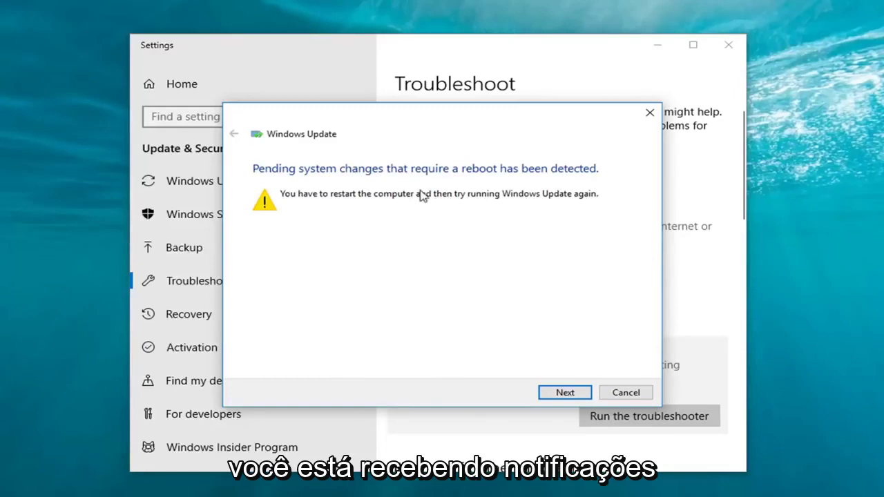
click(557, 397)
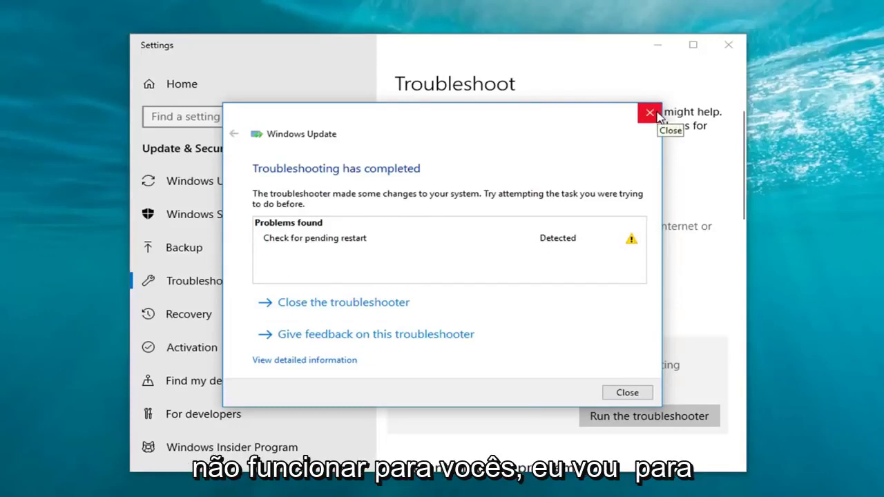
click(650, 113)
Close Settings and search the Start menu for 'window explorer'
click(728, 45)
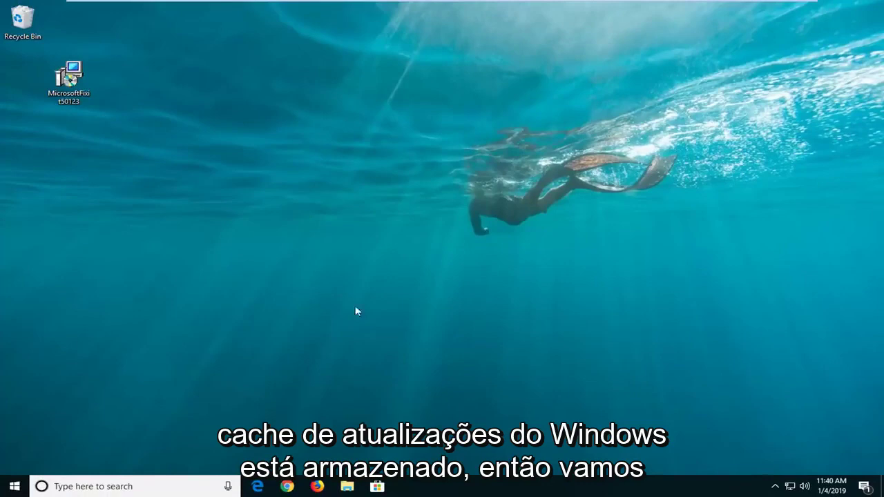
click(11, 489)
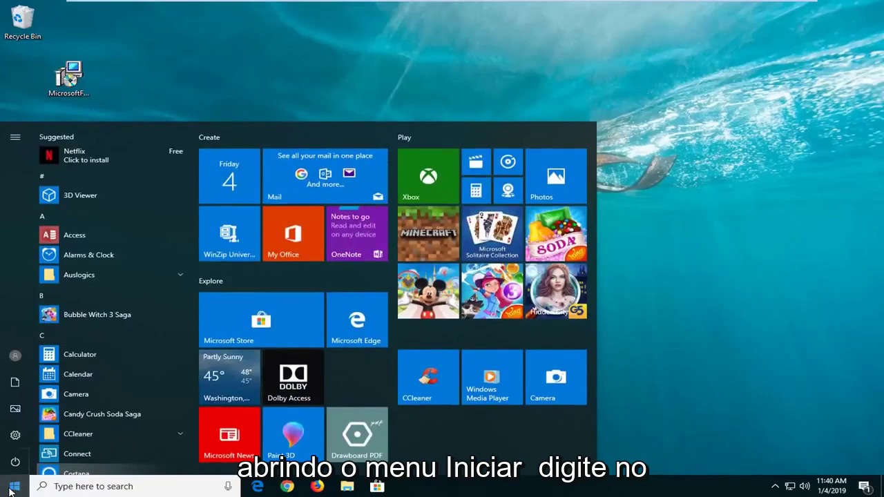
text(window)
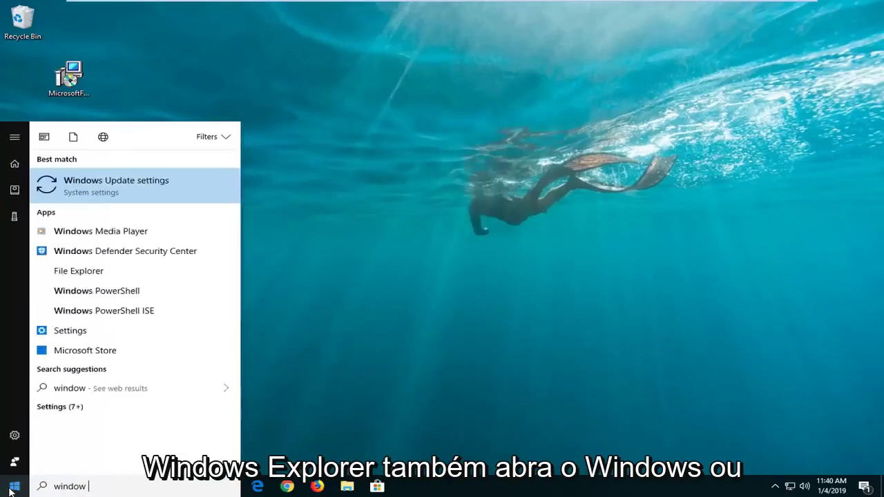
text( explorer)
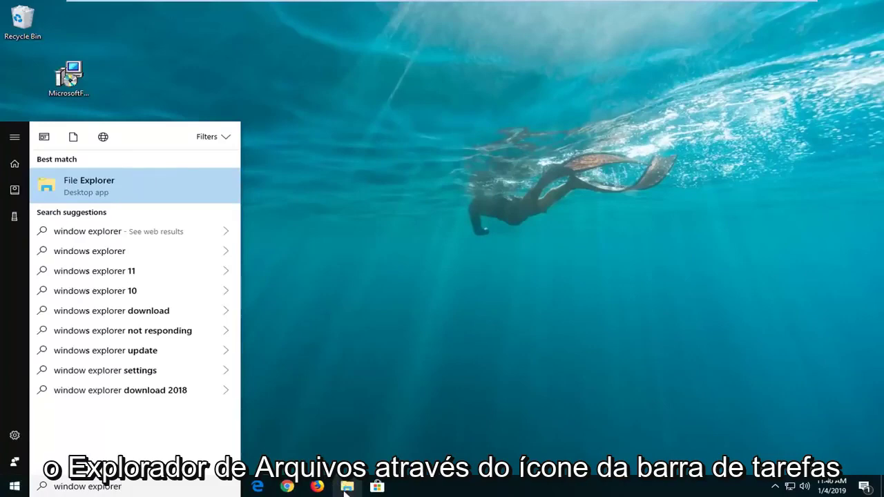
Launch File Explorer and browse to C:\Windows\SoftwareDistribution\Download
click(74, 194)
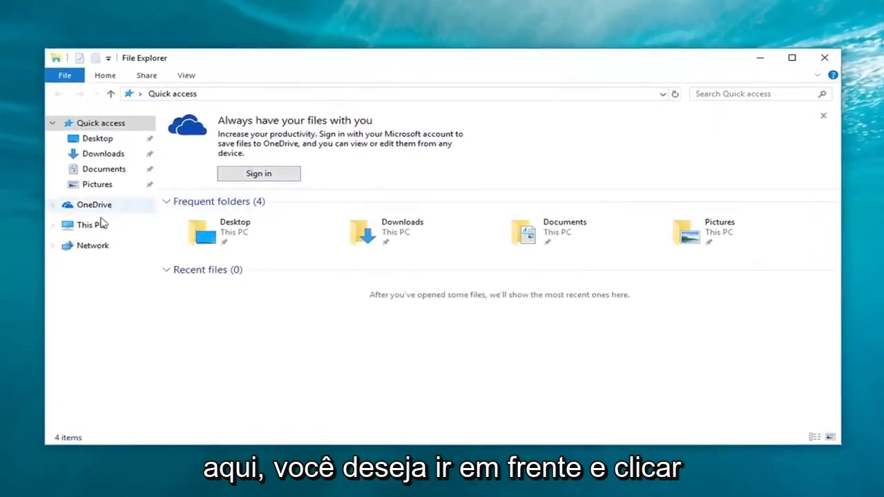
click(86, 226)
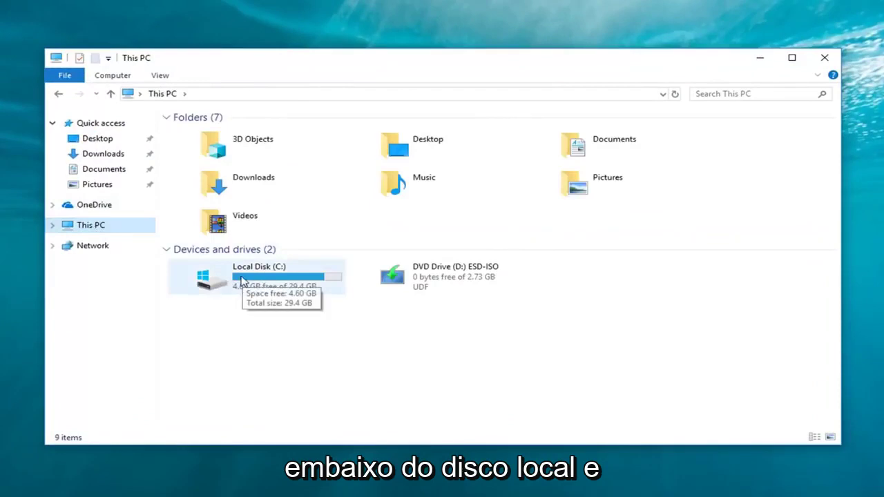
double_click(242, 280)
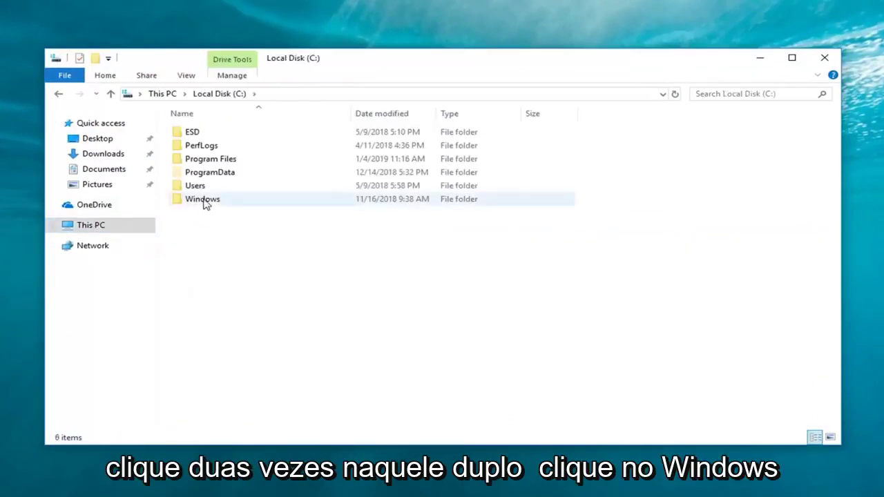
double_click(204, 199)
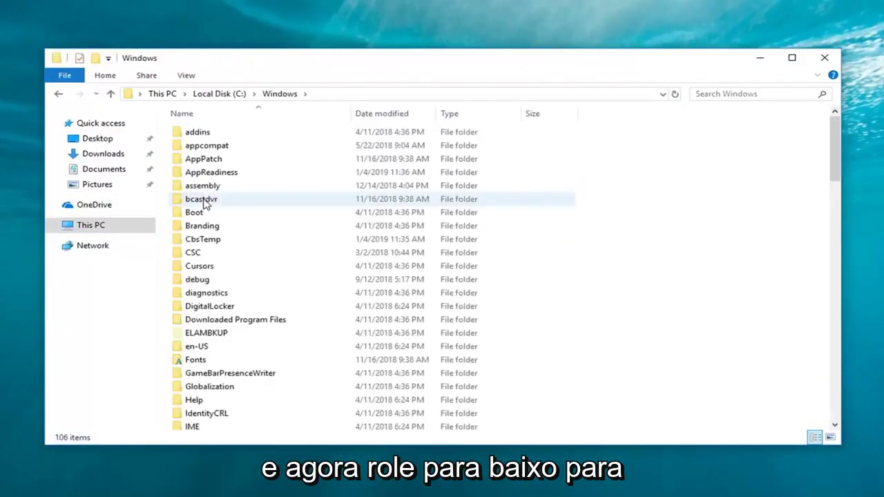
scroll(228, 248, down, 2)
scroll(246, 292, down, 3)
scroll(247, 345, down, 6)
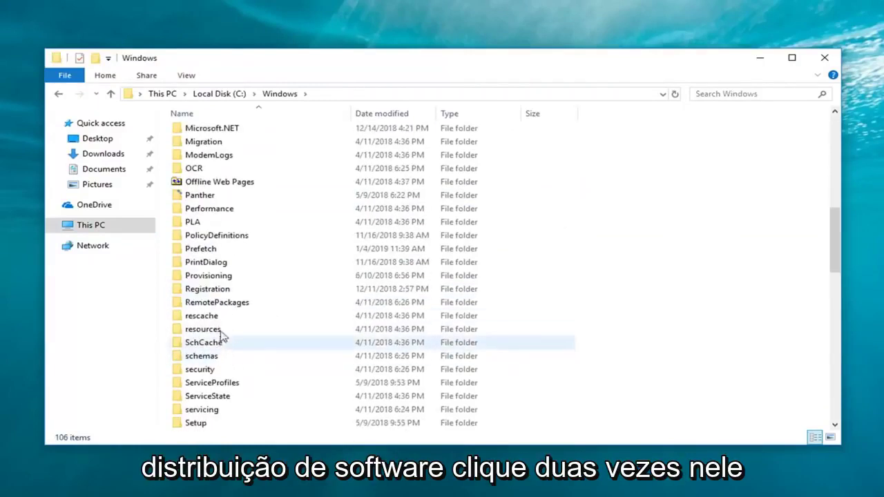
scroll(228, 359, down, 2)
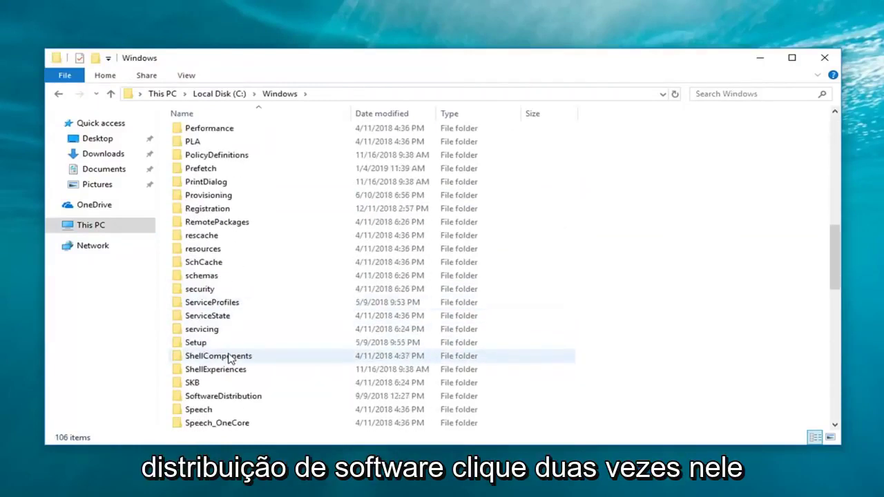
double_click(219, 397)
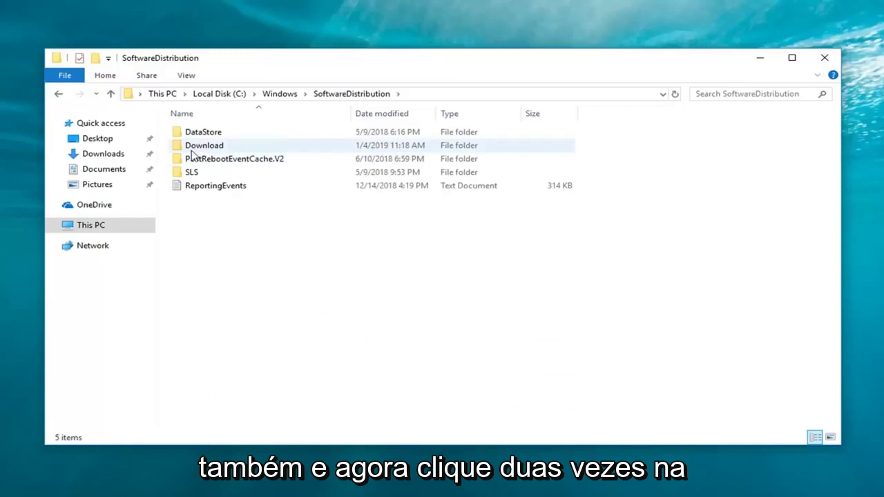
double_click(234, 149)
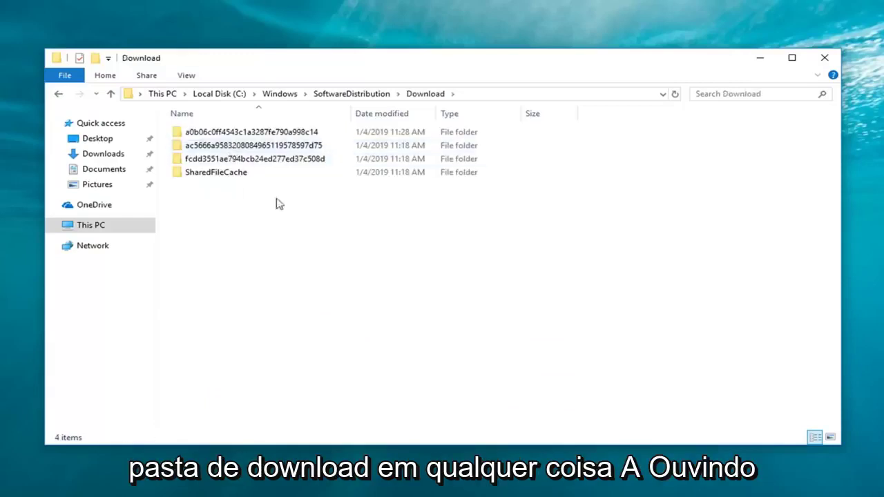
Select all four folders in Download and bring up their context menu
mouse_move(600, 292)
mouse_down()
mouse_move(420, 219)
mouse_move(234, 111)
mouse_up()
click(563, 280)
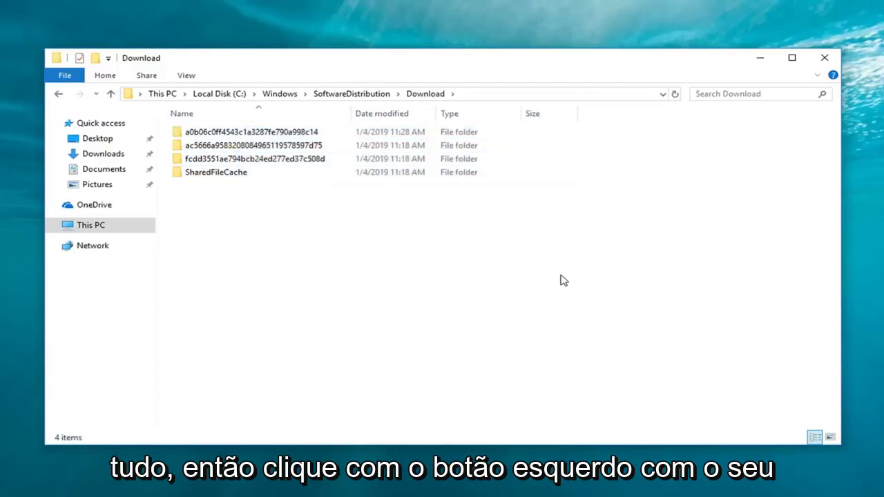
drag(644, 299, 228, 107)
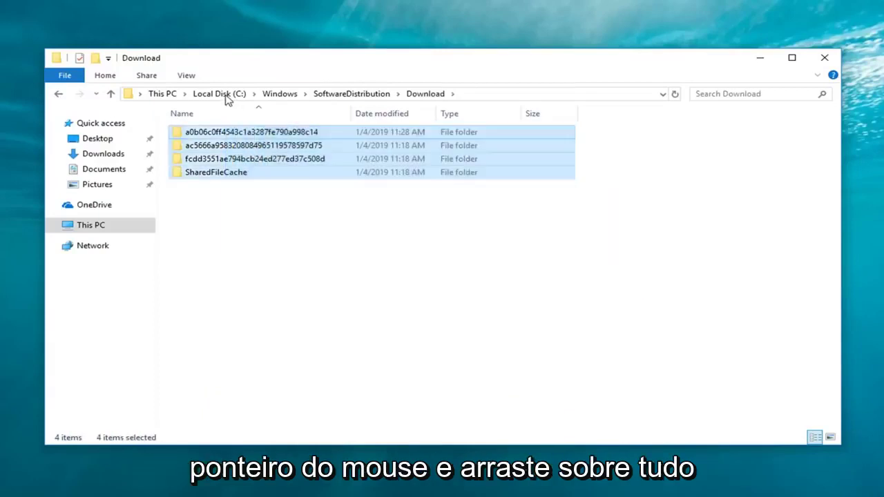
right_click(269, 143)
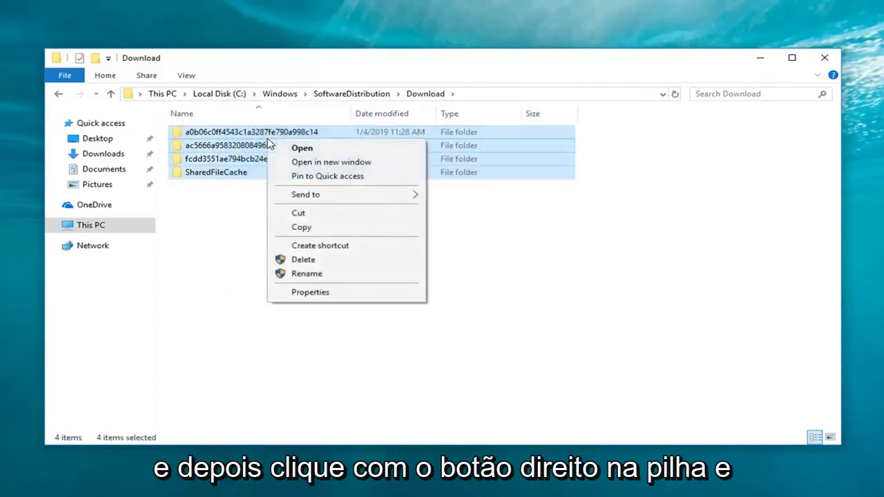
Delete the four selected folders, sending about 11,449 items to the Recycle Bin
click(307, 262)
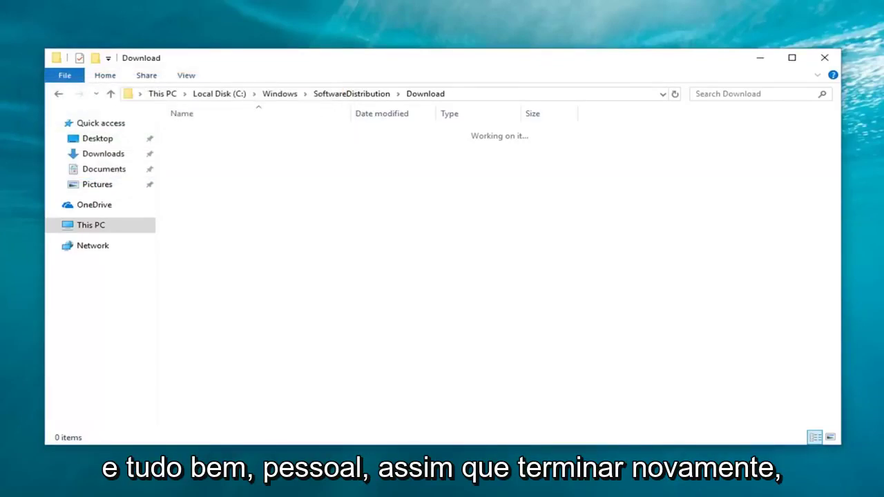
Close the File Explorer window showing the emptied Download folder
click(825, 57)
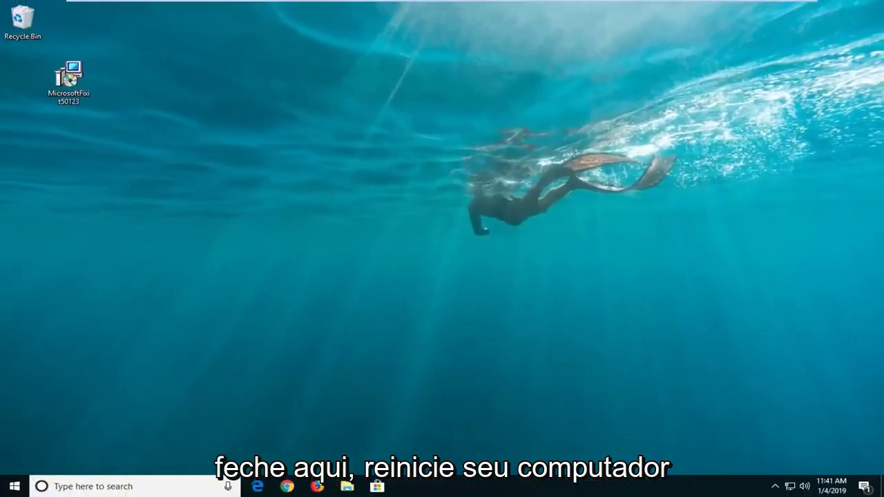